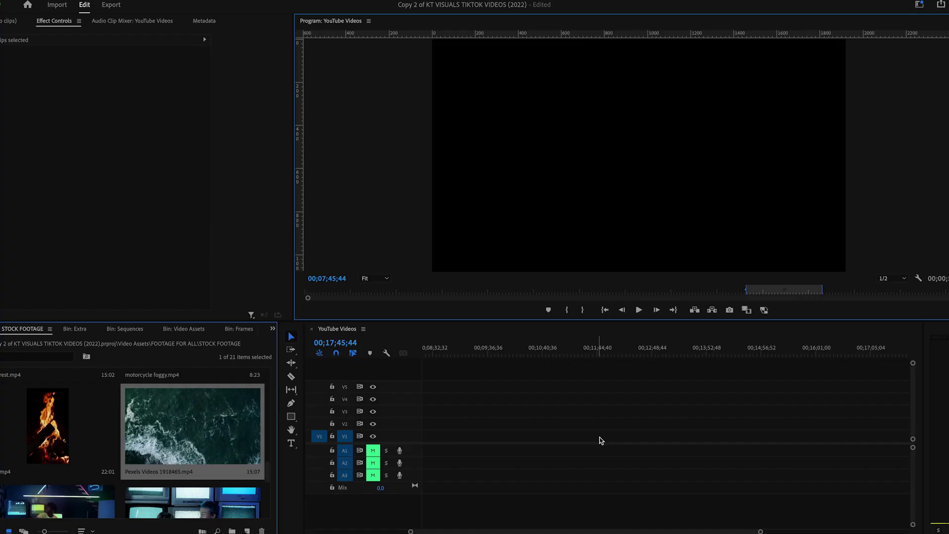
Step: Place the Pexels ocean clip from the bin onto track V1
drag(193, 430, 606, 439)
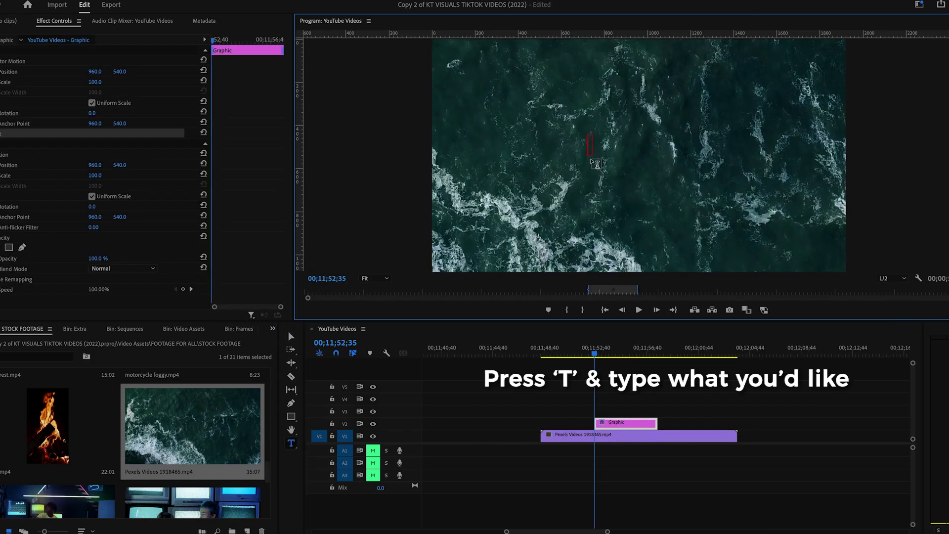
text(VIBES)
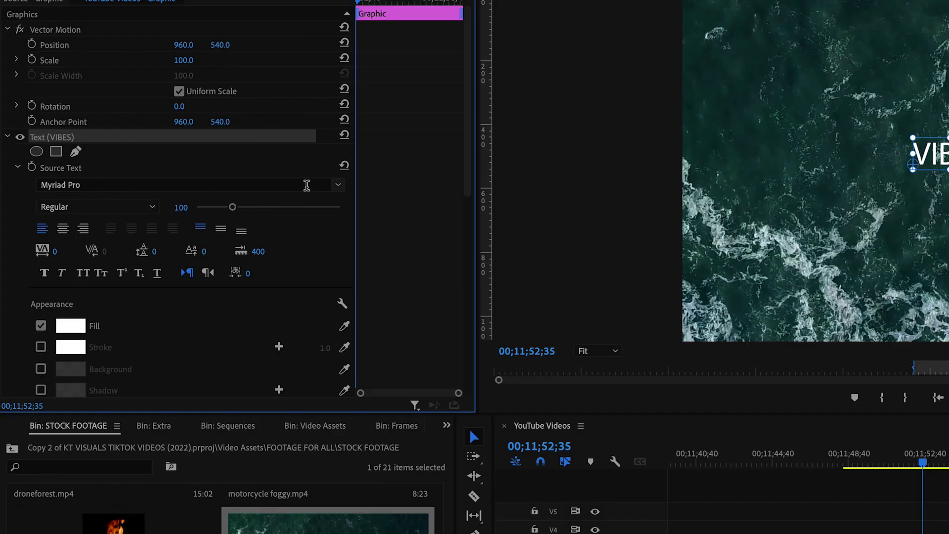
Step: Set VIBES in Impact and apply the Track Matte Key effect to the ocean clip
click(307, 185)
text(impac)
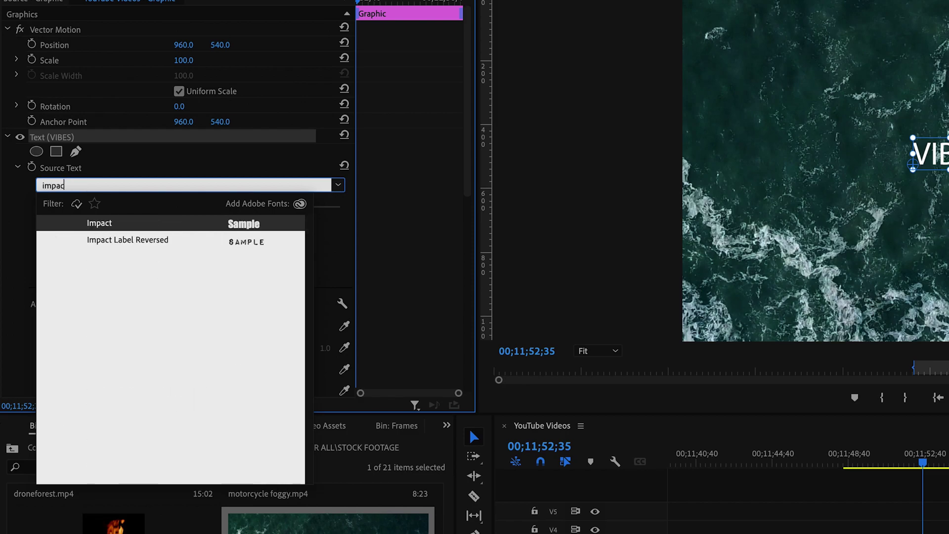
key(Return)
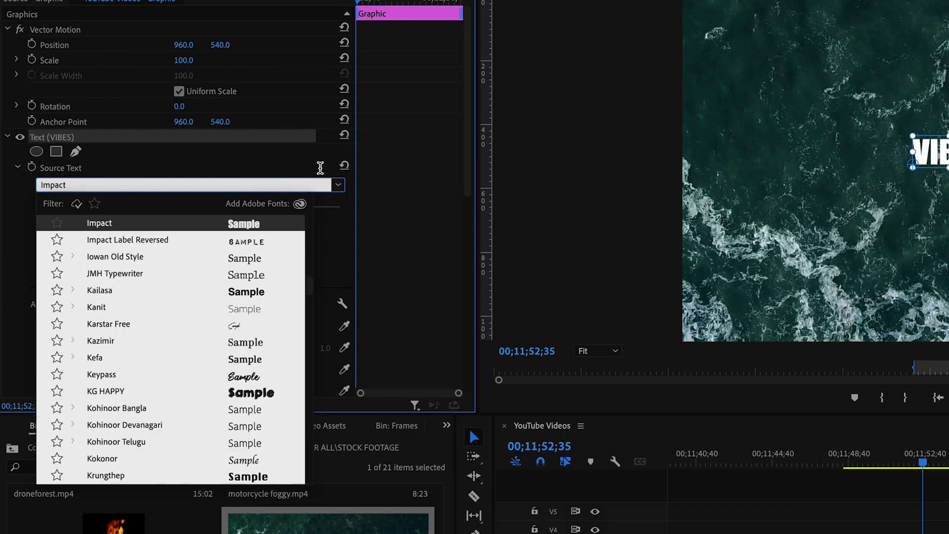
click(312, 173)
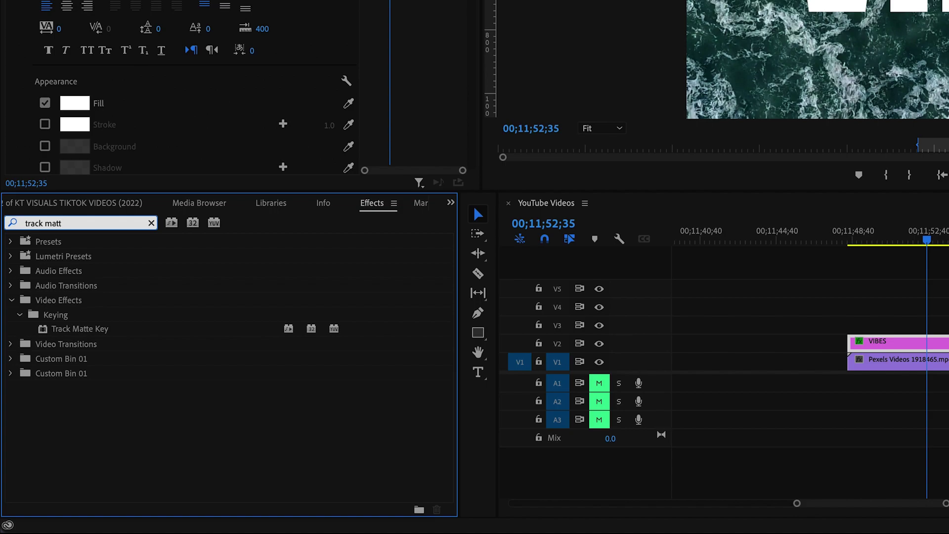
click(102, 329)
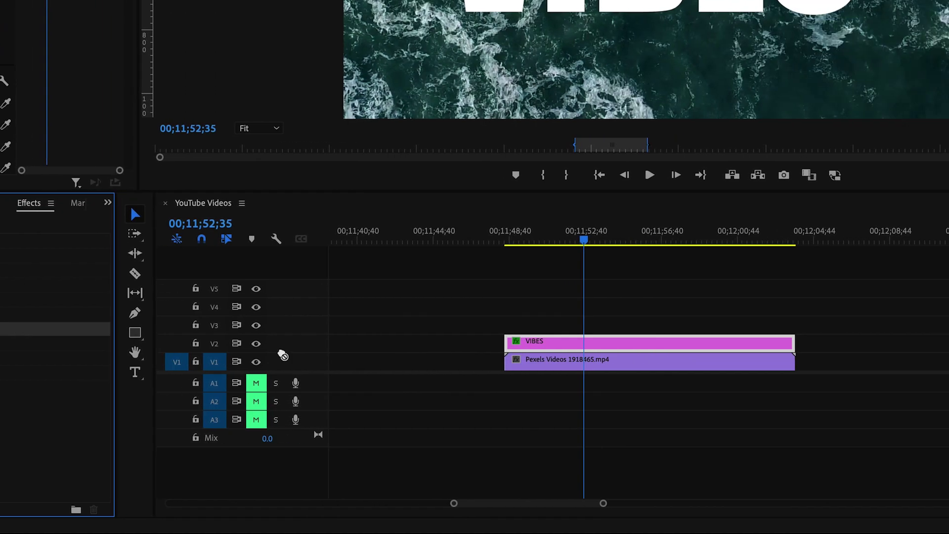
drag(541, 366, 553, 362)
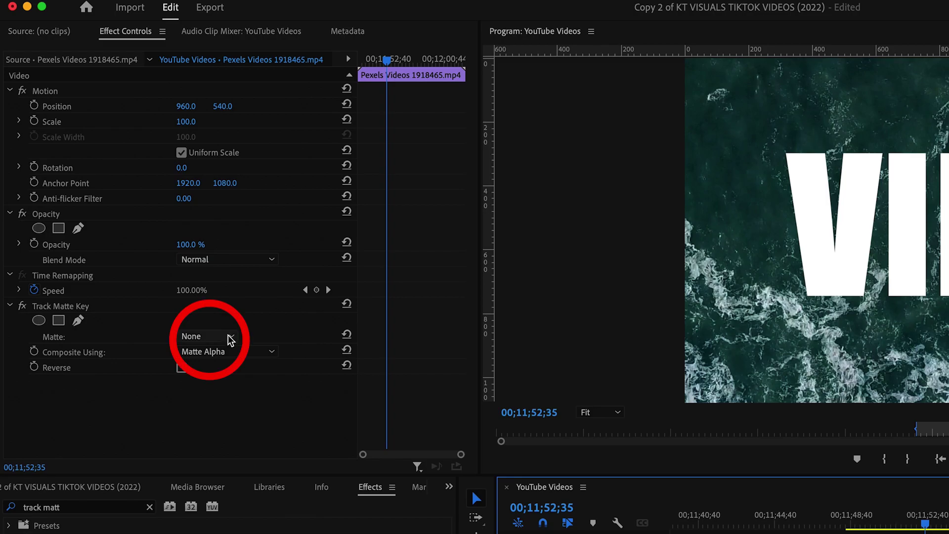
Step: Set the Track Matte Key matte to Video 2 so ocean footage fills VIBES
click(229, 338)
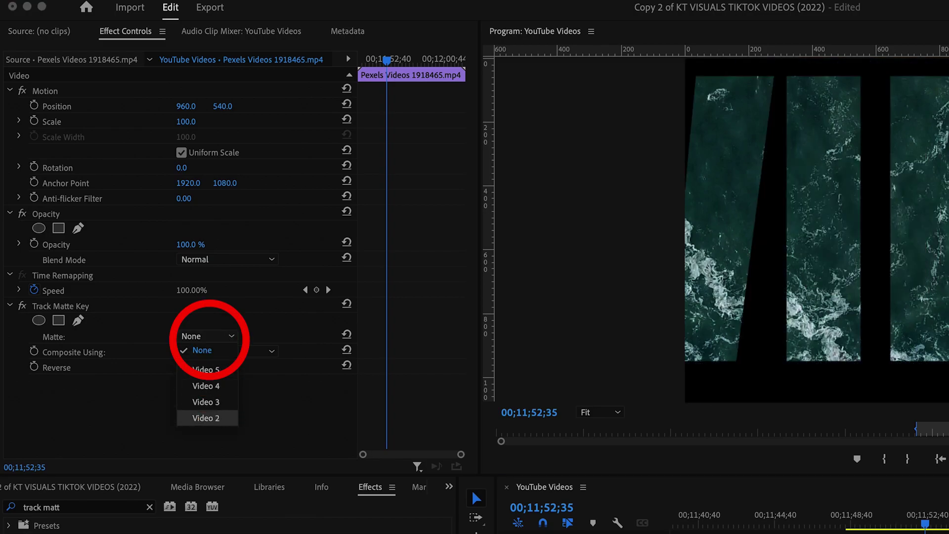
click(206, 417)
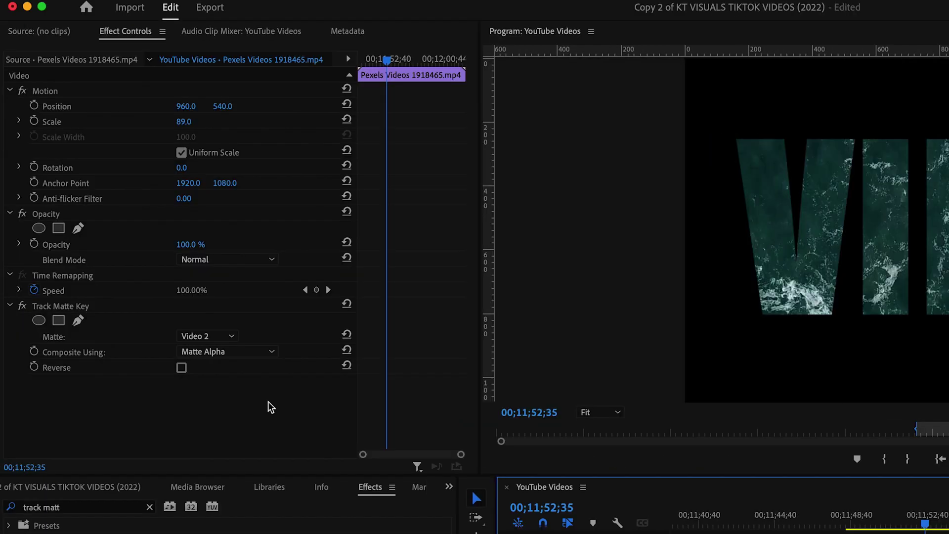
click(224, 337)
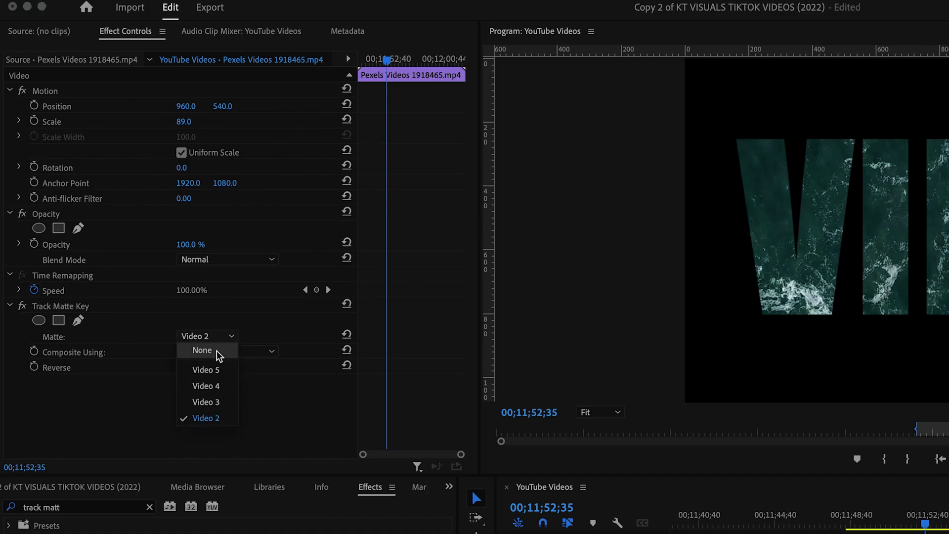
Step: Reset the matte to None and scrub the ocean clip's Motion Scale to 39
click(217, 350)
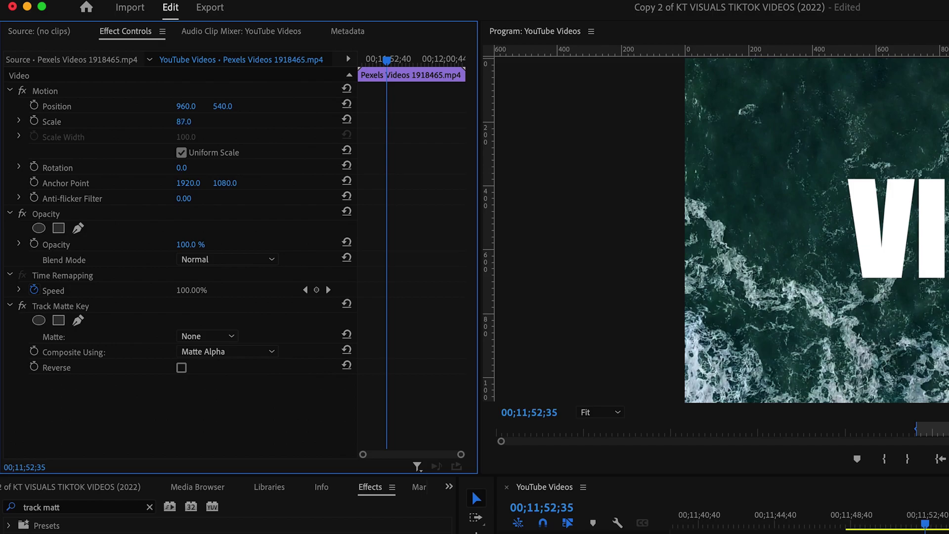
drag(185, 122, 171, 122)
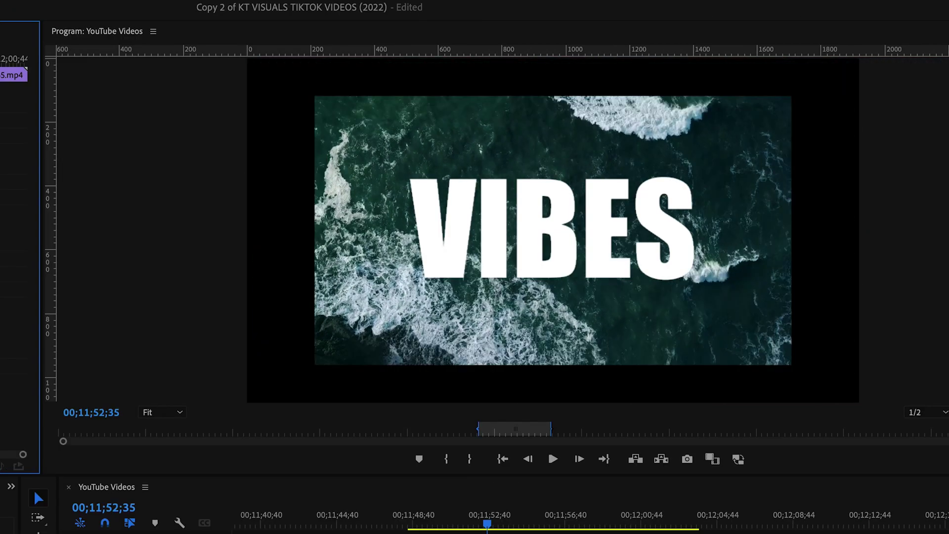